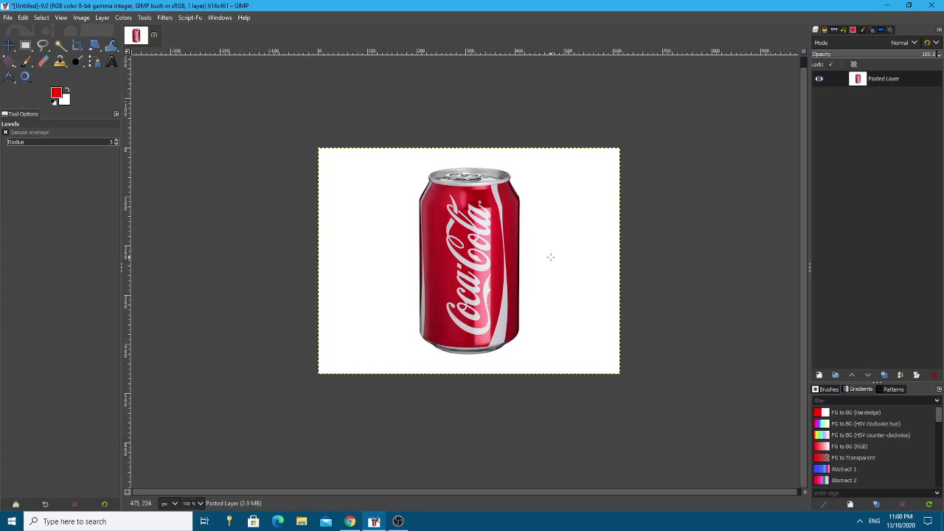
Paste the shipping label onto the can image and scale it down to 292×249 px
key("ctrl+v")
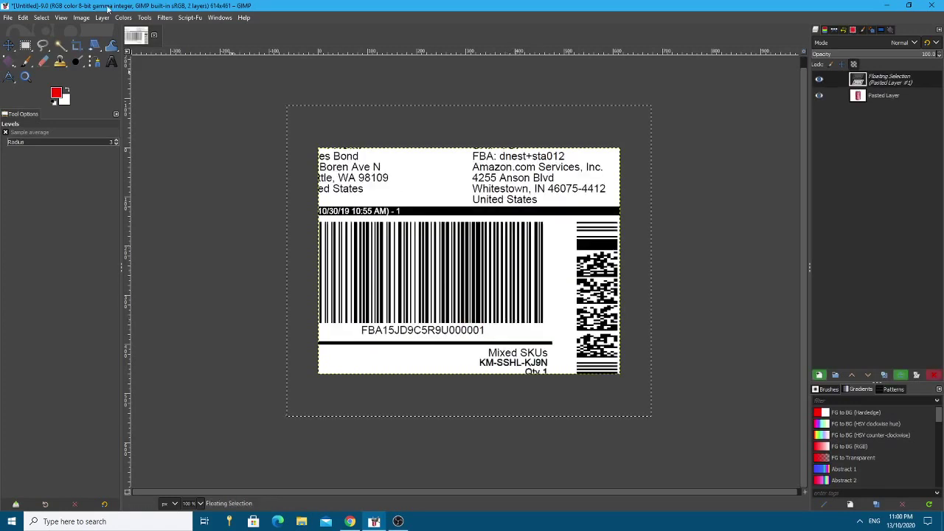
left_click(97, 47)
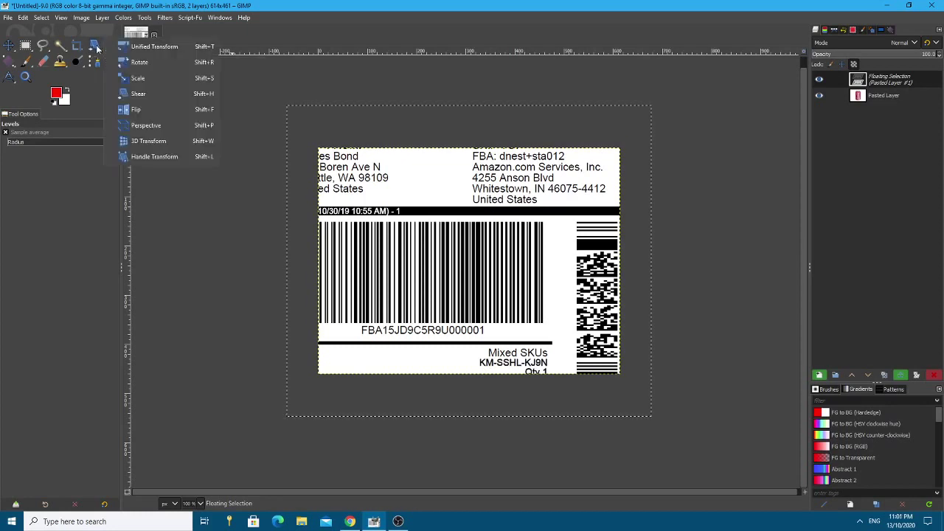
left_click(148, 77)
left_click_drag(433, 201, 566, 343)
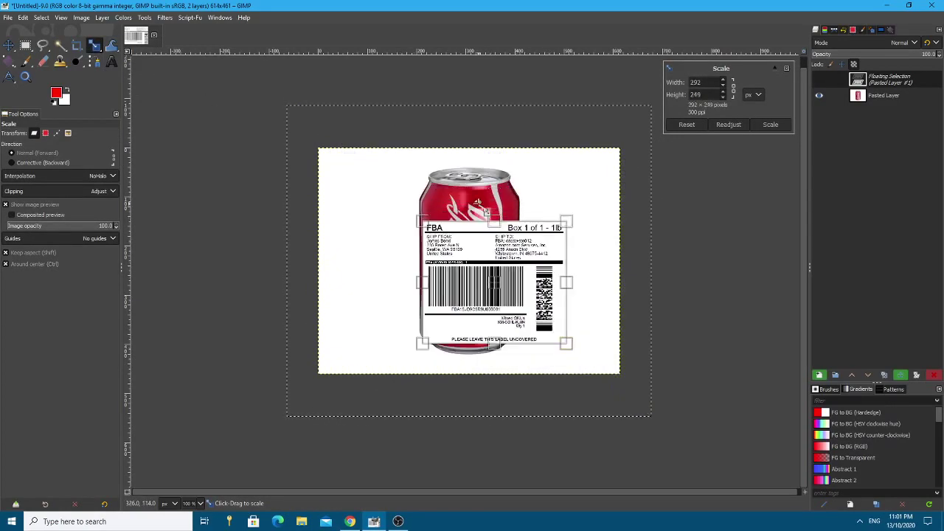
key("Return")
Centre the label on the can and convert it into its own layer, Pasted Layer #1
key("m")
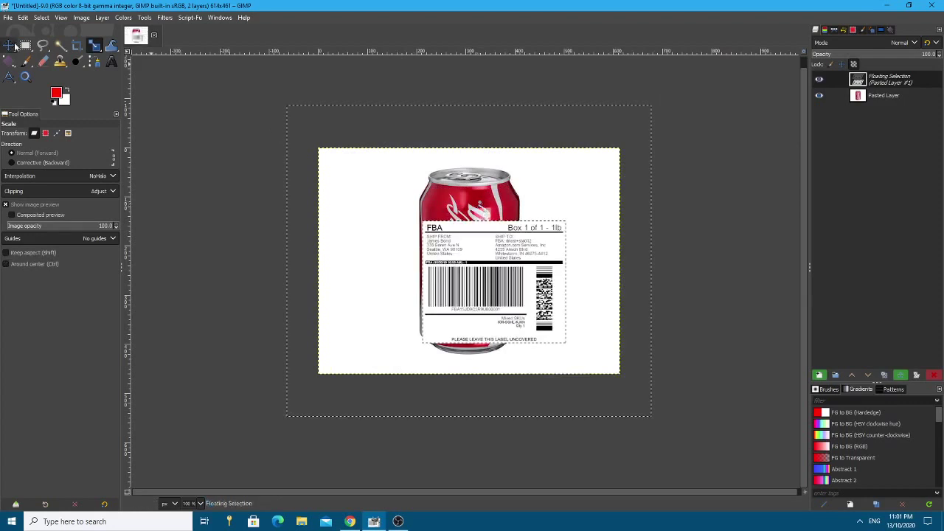
left_click_drag(470, 293, 439, 274)
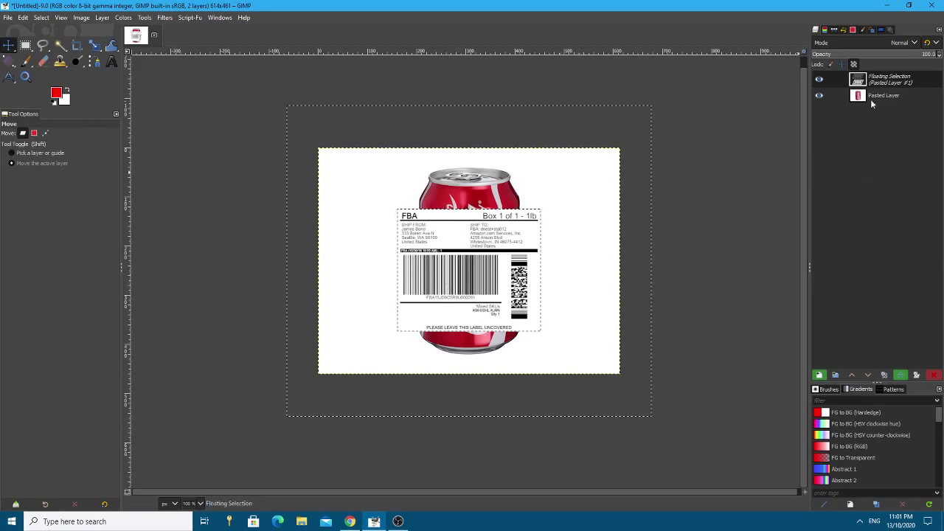
right_click(878, 78)
left_click(842, 145)
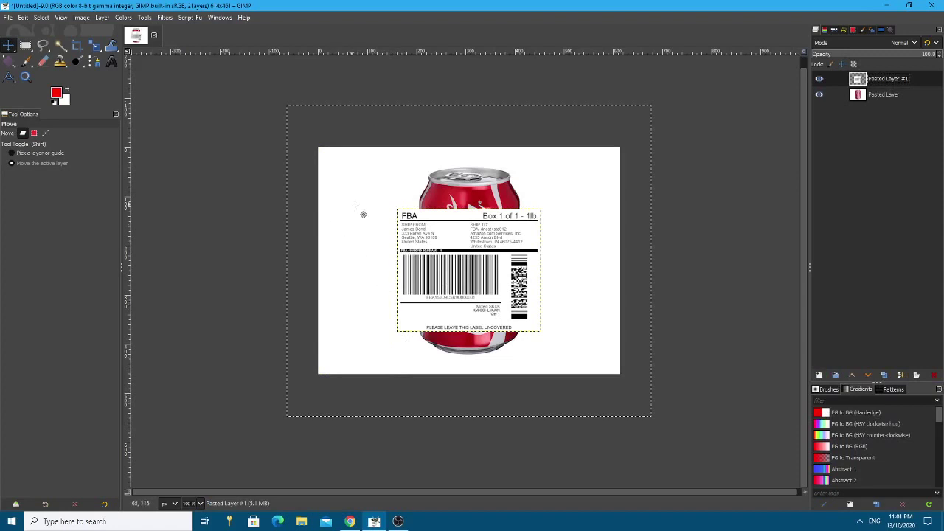
Browse the Filters > Distorts submenu to reach the Spherize filter
left_click(165, 18)
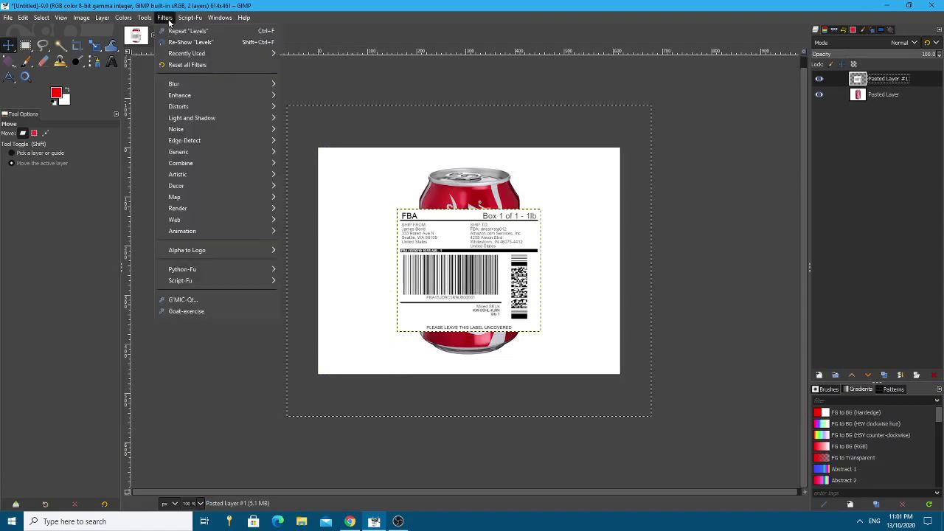
left_click(167, 20)
left_click(167, 19)
mouse_move(180, 111)
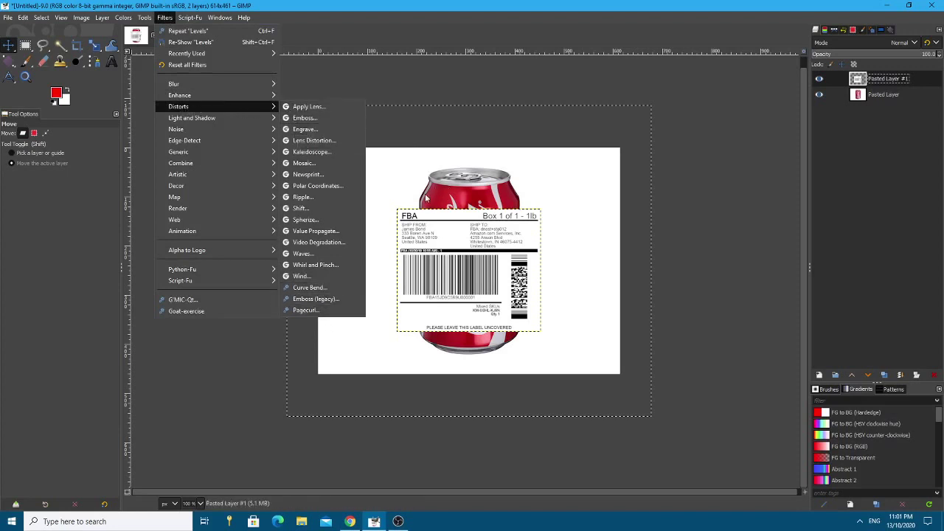
left_click(601, 209)
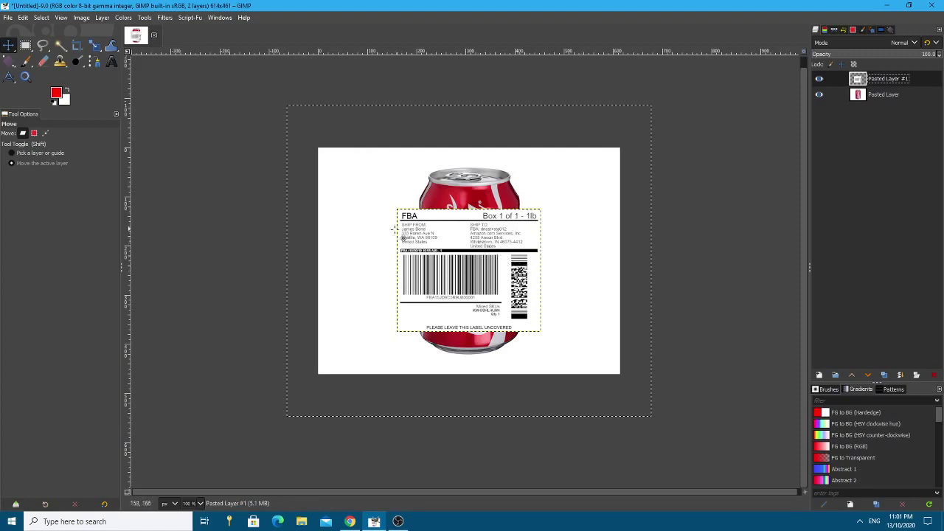
left_click(165, 17)
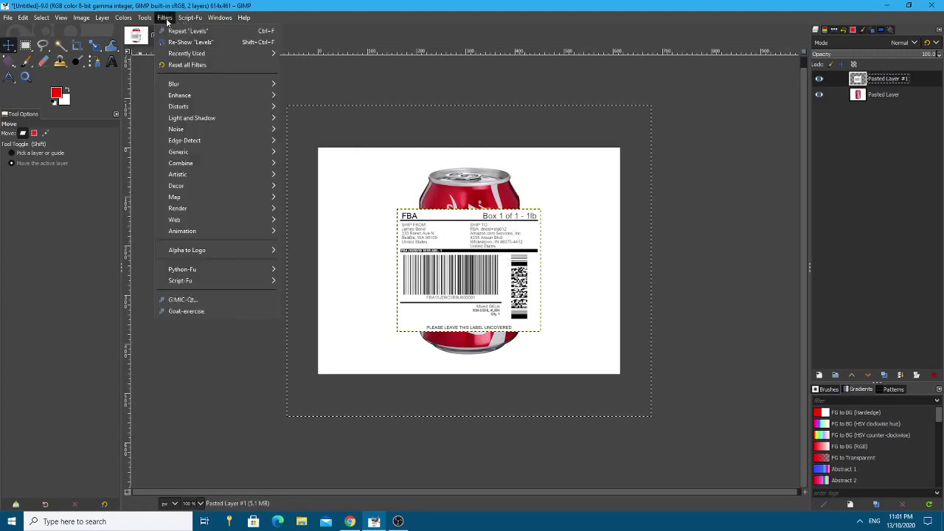
mouse_move(191, 97)
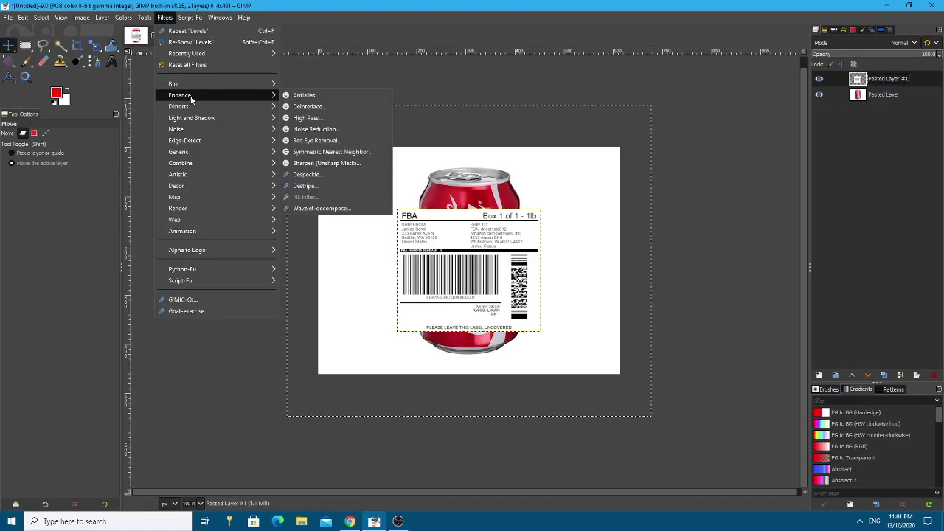
mouse_move(219, 104)
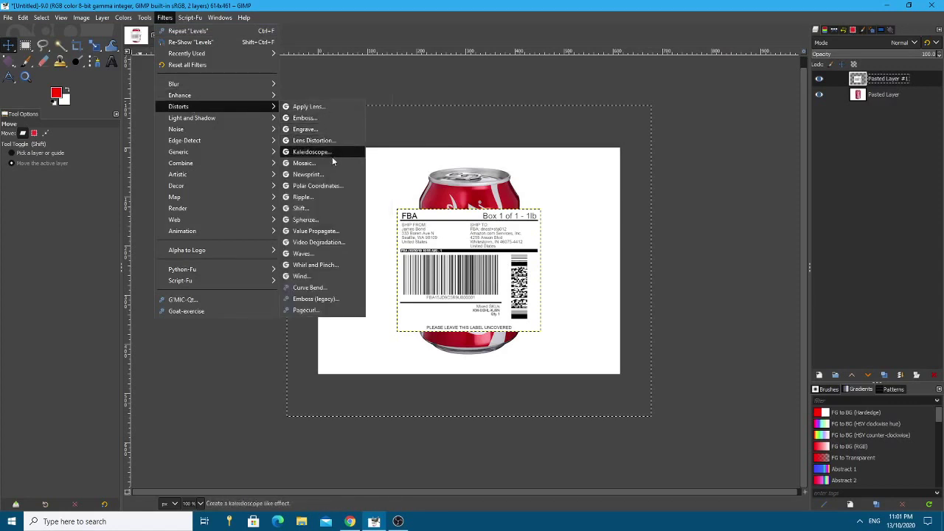
Set up a Horizontal Spherize on the label with a 26.16 angle of view
left_click(304, 220)
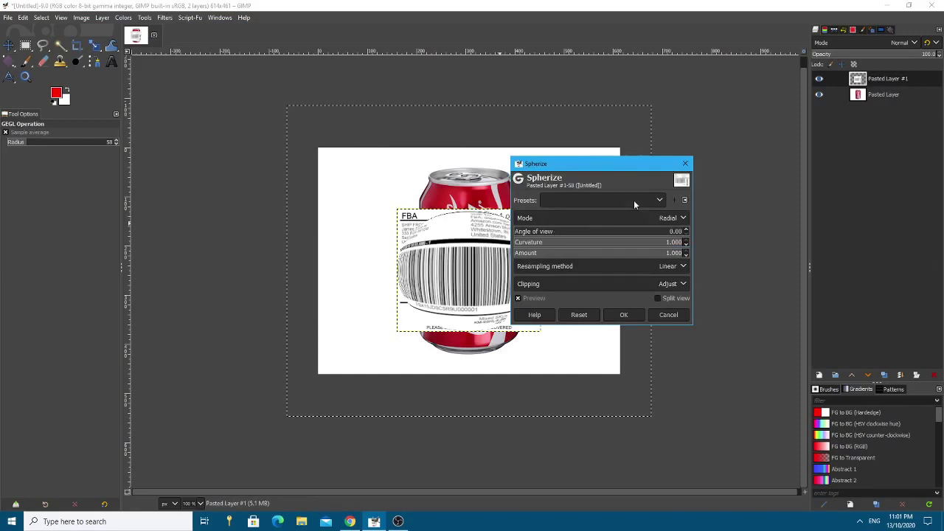
left_click_drag(637, 163, 721, 152)
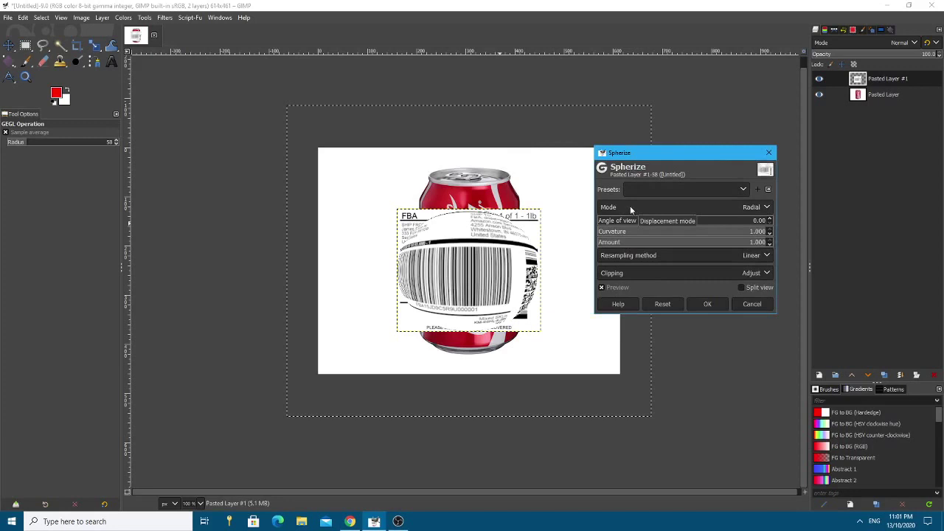
left_click(652, 208)
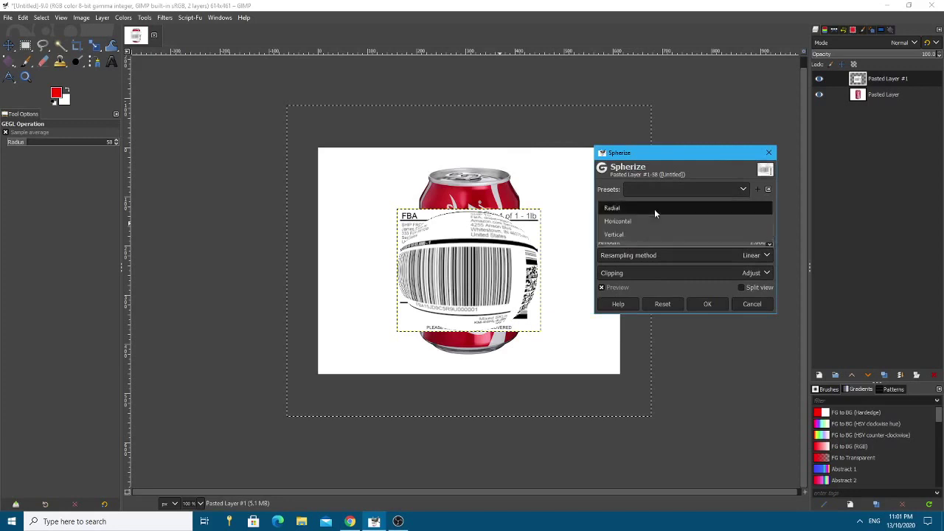
left_click(620, 235)
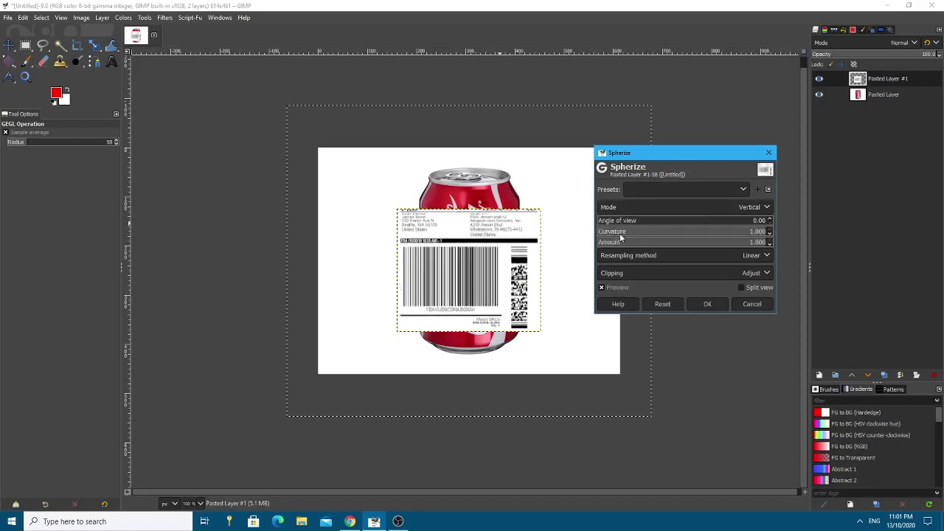
left_click(644, 205)
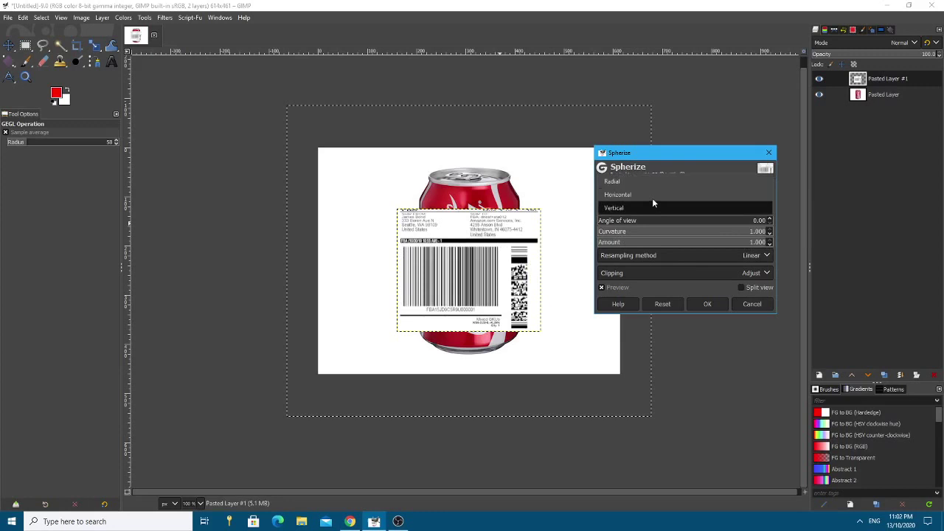
left_click(652, 197)
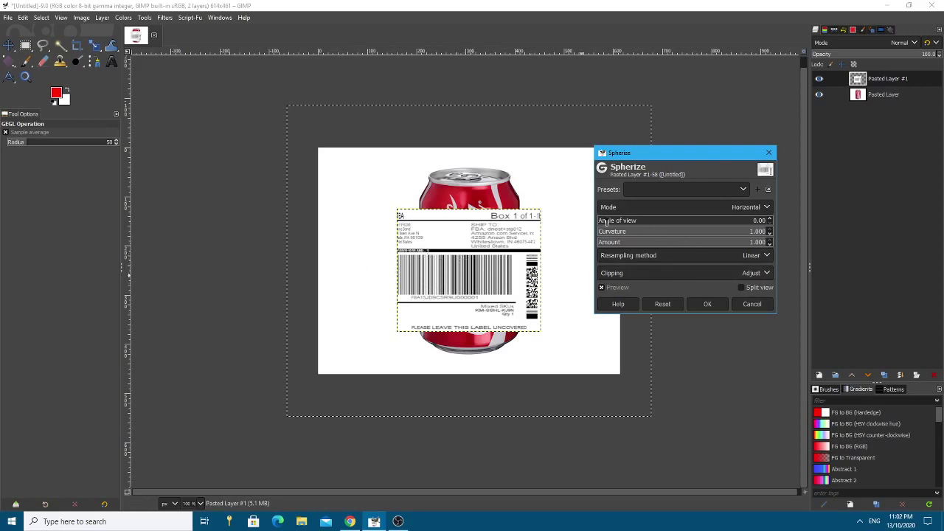
left_click_drag(606, 222, 623, 235)
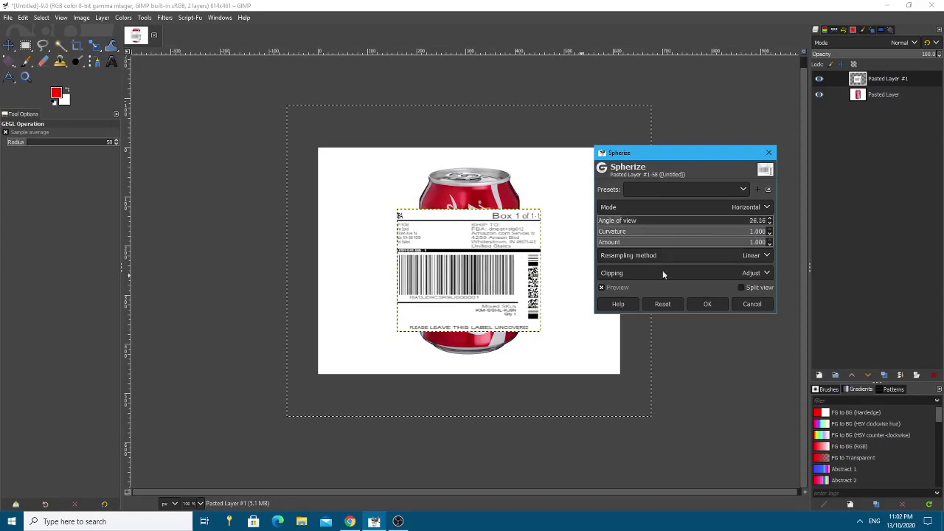
Apply the Spherize, then narrow the label to about 210×250 px at 200% zoom
left_click(708, 304)
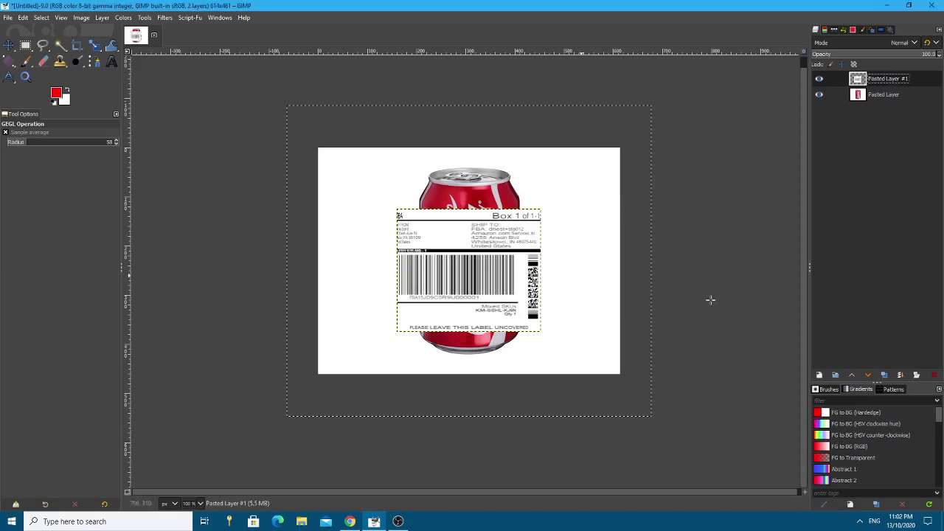
left_click(92, 46)
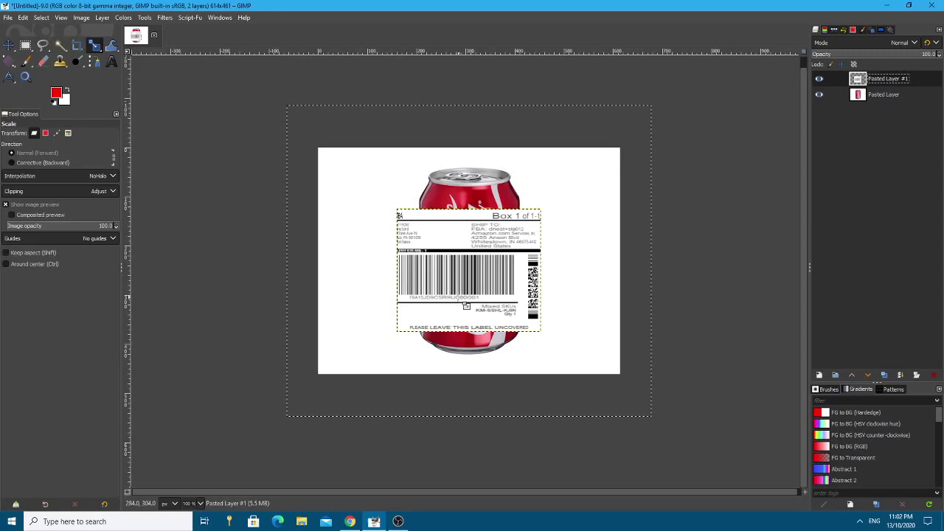
key("2")
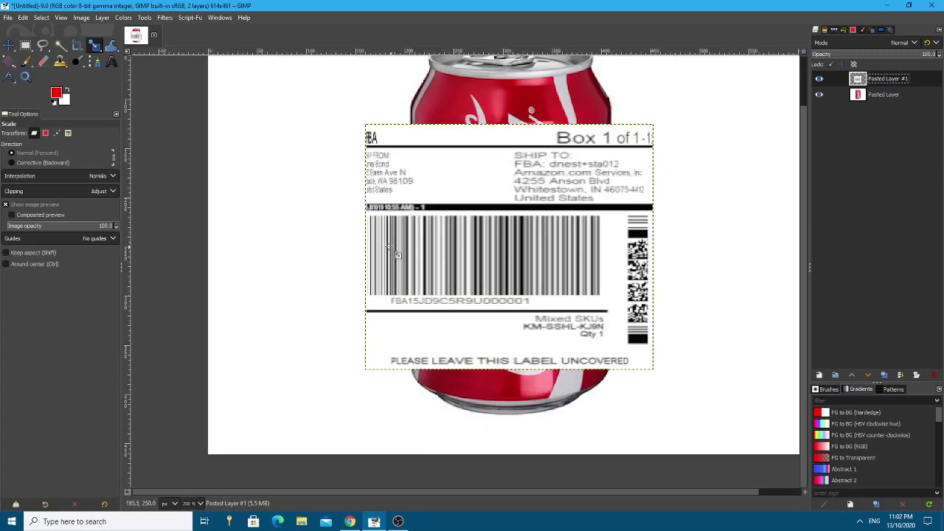
left_click_drag(373, 248, 411, 248)
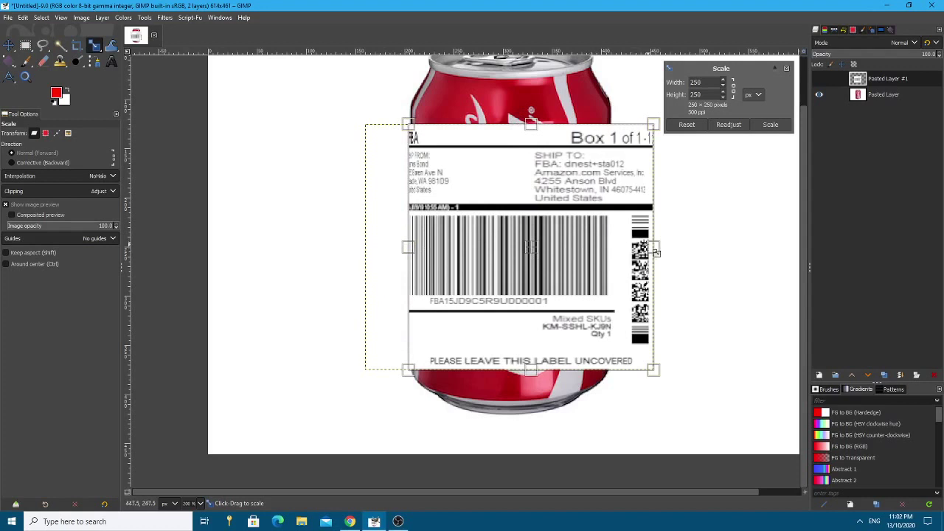
left_click_drag(655, 252, 618, 250)
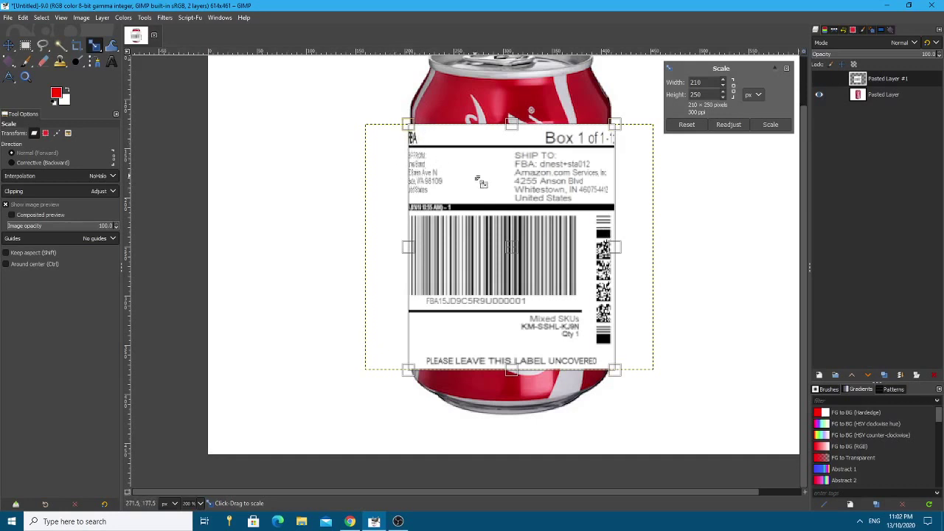
left_click(770, 124)
left_click(148, 18)
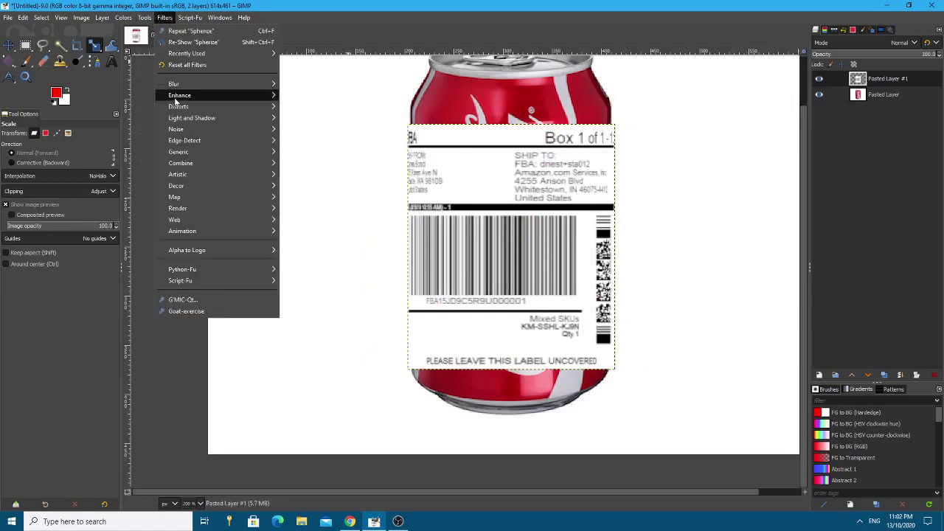
Curve Bend the label's top edge into a sag so it wraps around the can
mouse_move(175, 109)
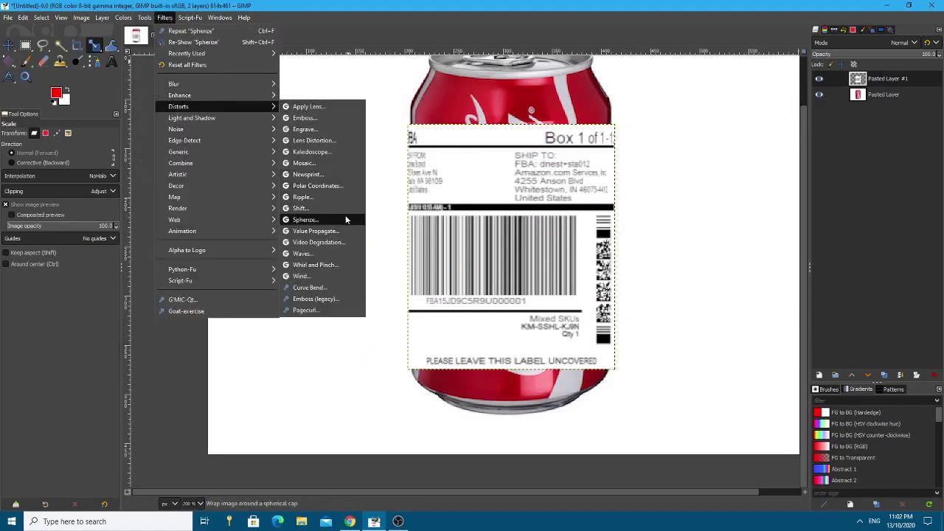
left_click(330, 286)
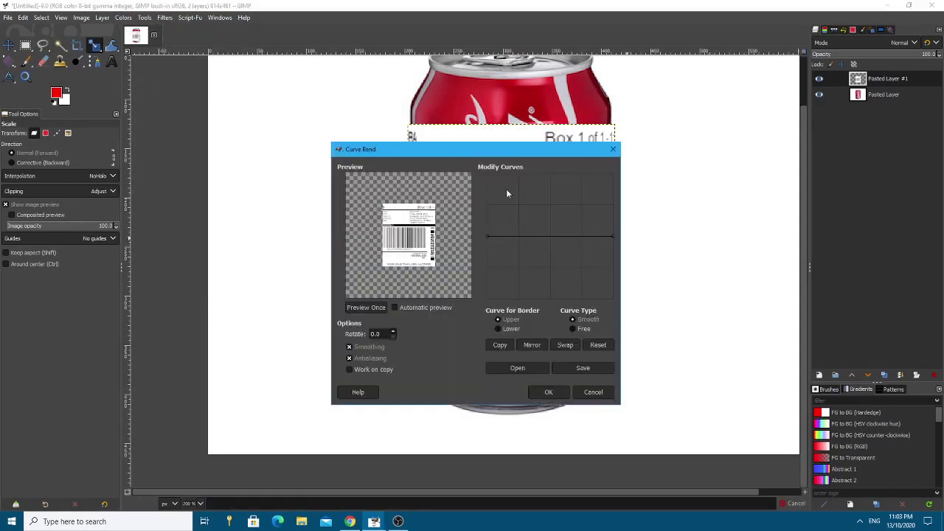
left_click_drag(508, 237, 549, 247)
left_click(504, 242)
left_click(362, 308)
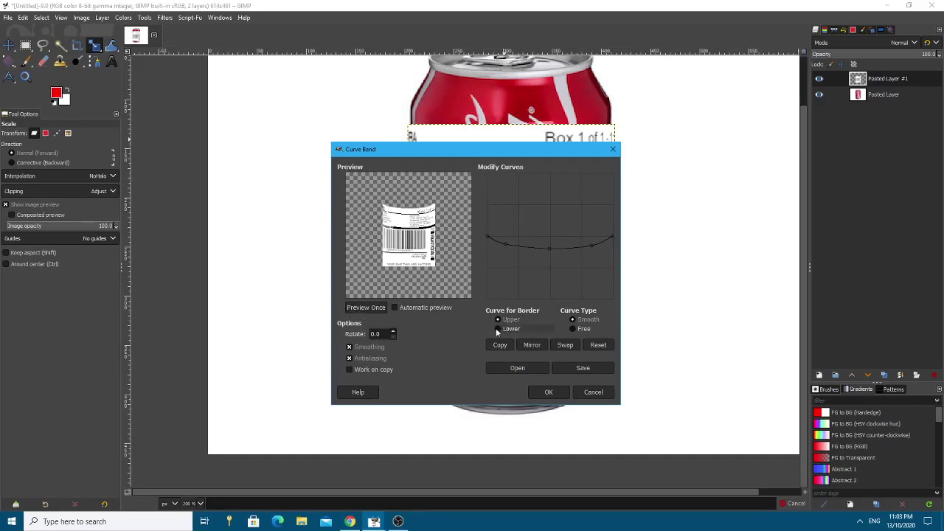
left_click(497, 329)
left_click(498, 320)
left_click(372, 308)
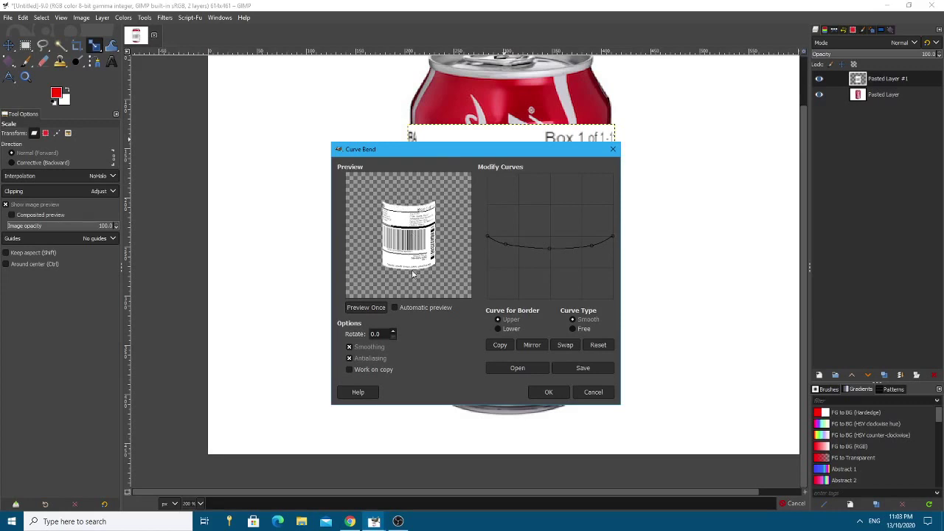
left_click(549, 392)
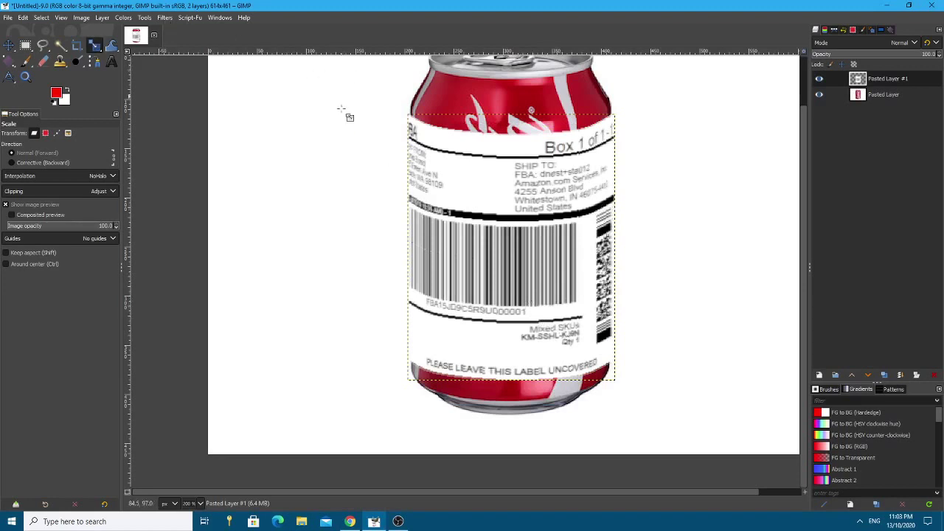
left_click(617, 246)
left_click_drag(614, 248, 614, 247)
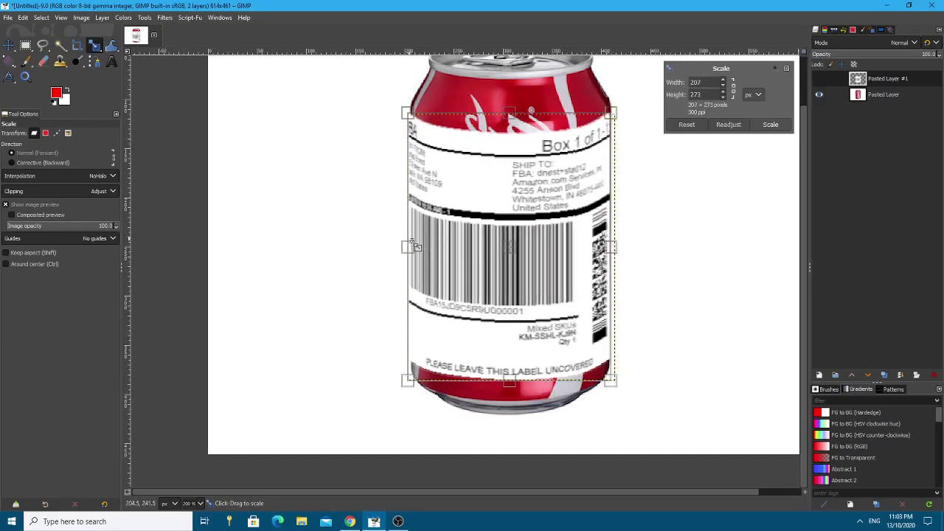
Narrow the bent label to width 204 and commit the scale
left_click_drag(413, 243, 412, 249)
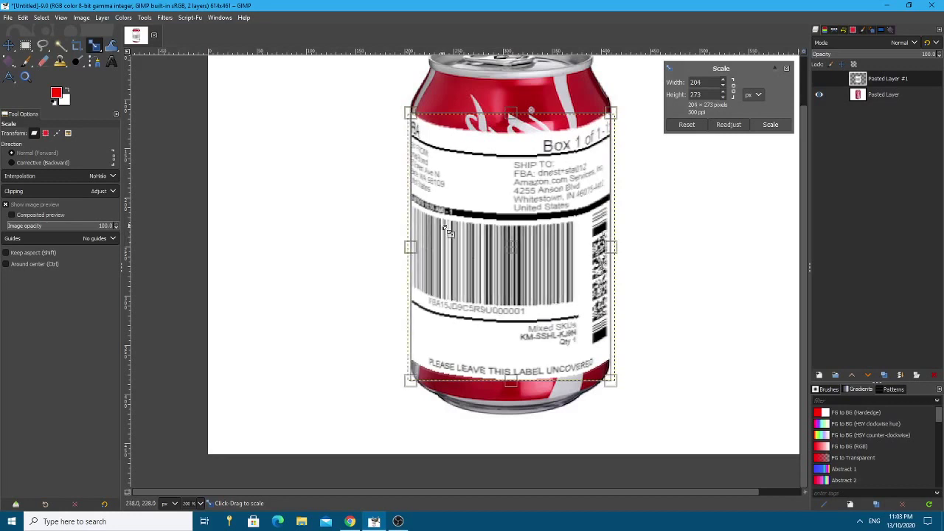
key("Return")
key("1")
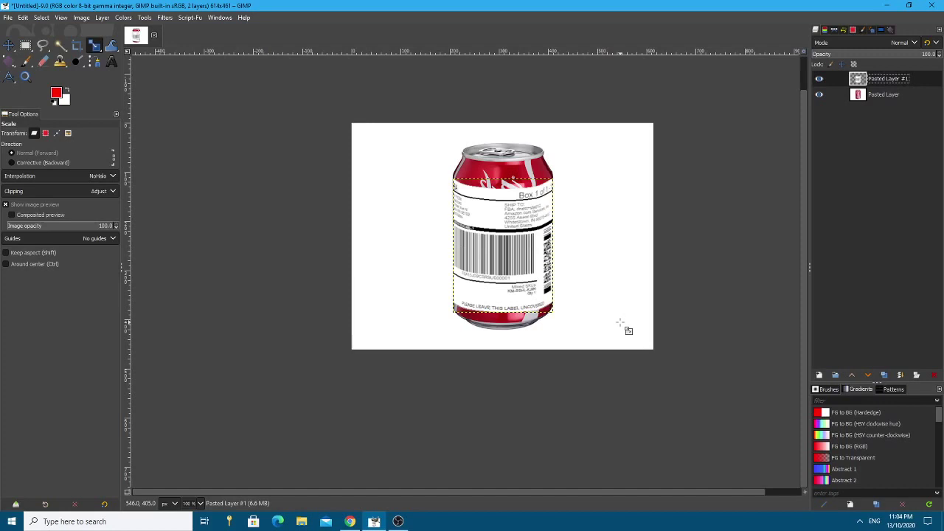
Try darkening the label's midtones in Levels, then dismiss that adjustment
left_click(165, 17)
left_click(164, 17)
left_click(123, 17)
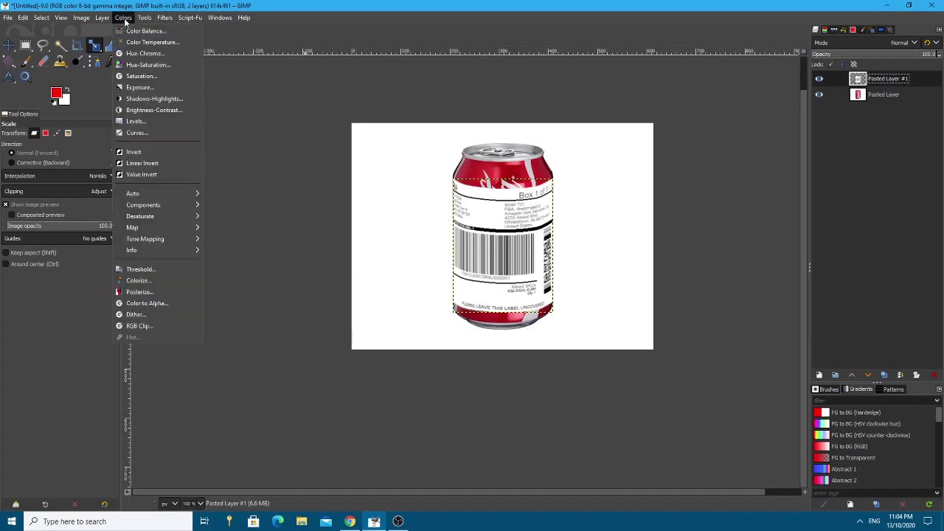
left_click(165, 120)
mouse_move(824, 169)
left_mouse_down()
mouse_move(817, 164)
mouse_move(837, 171)
mouse_move(826, 168)
left_mouse_up()
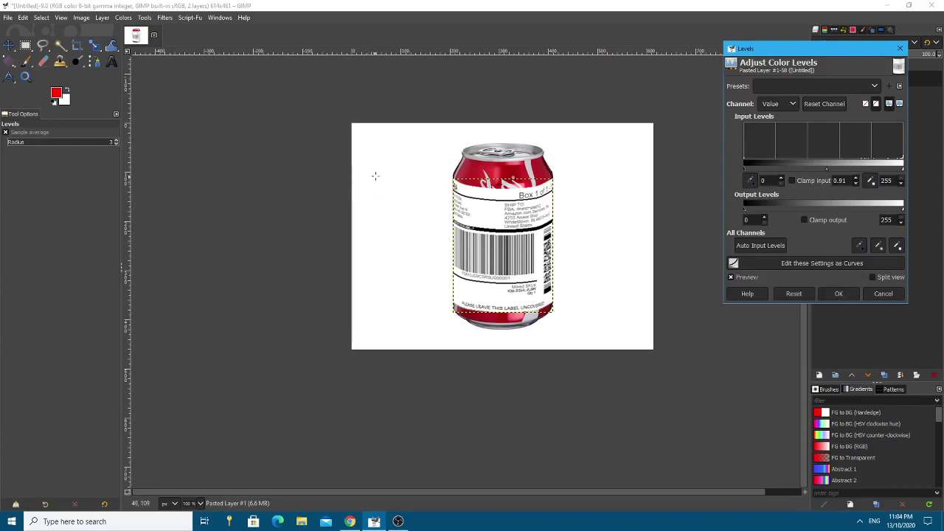
left_click(119, 17)
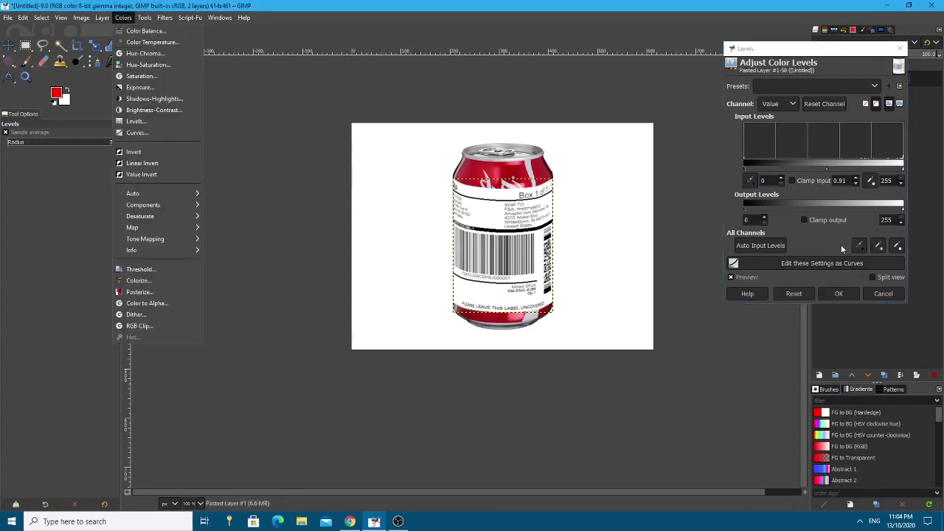
left_click(865, 289)
left_click(883, 293)
Lower the label's brightness to about -43 with Brightness-Contrast
left_click(121, 17)
left_click(179, 113)
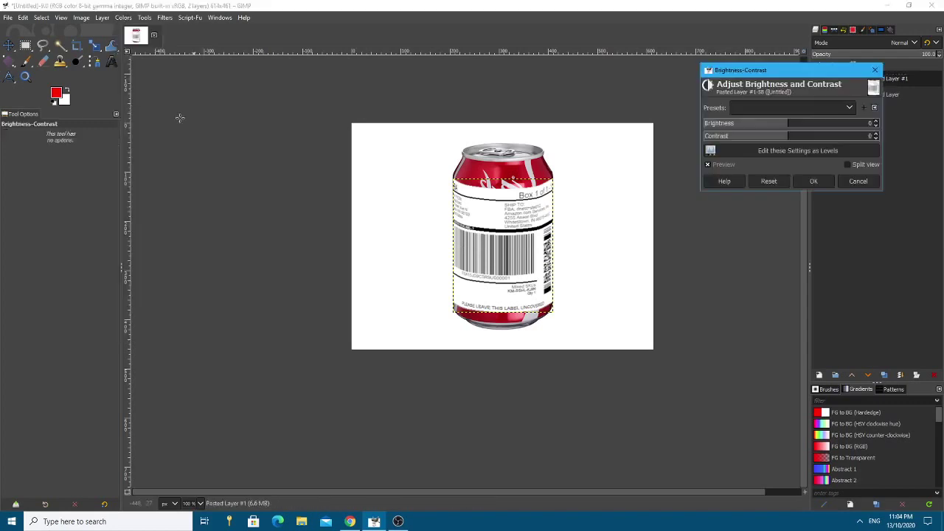
left_click_drag(782, 127, 760, 131)
left_click(811, 180)
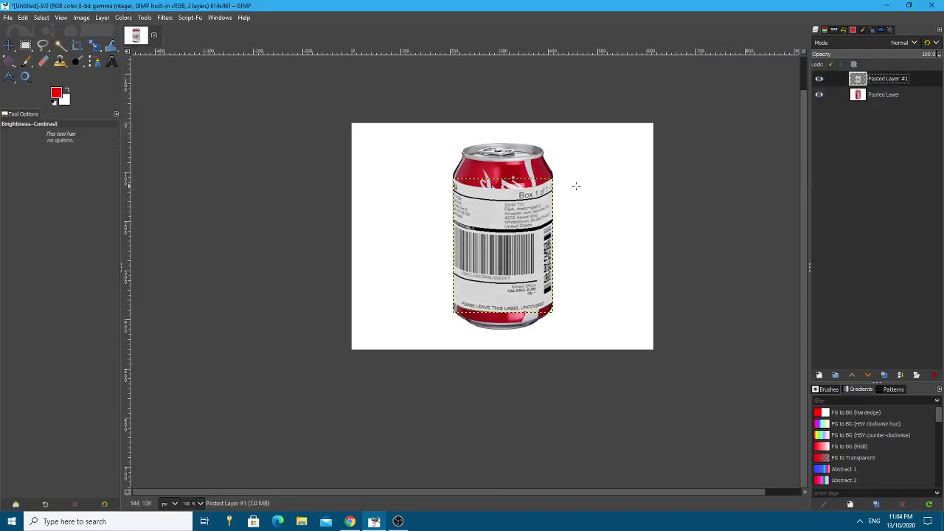
Dodge at brush size 31 to lighten the can's red bands, left side and label's right edge
left_click(76, 61)
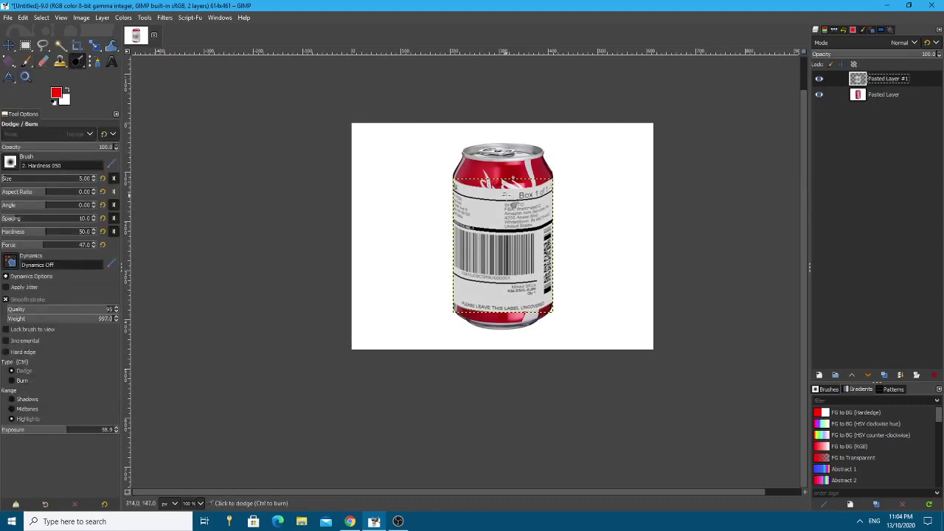
left_click(17, 178)
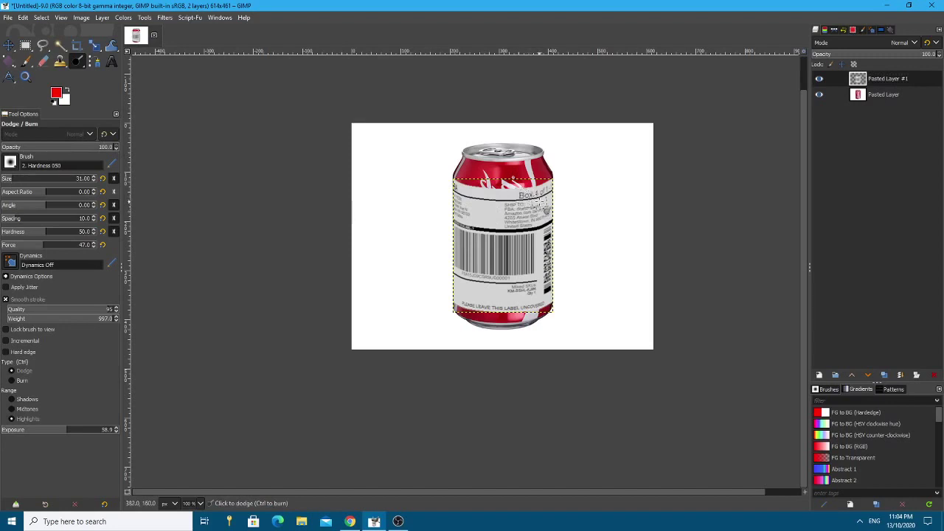
mouse_move(541, 200)
left_mouse_down()
mouse_move(531, 217)
mouse_move(514, 187)
left_mouse_up()
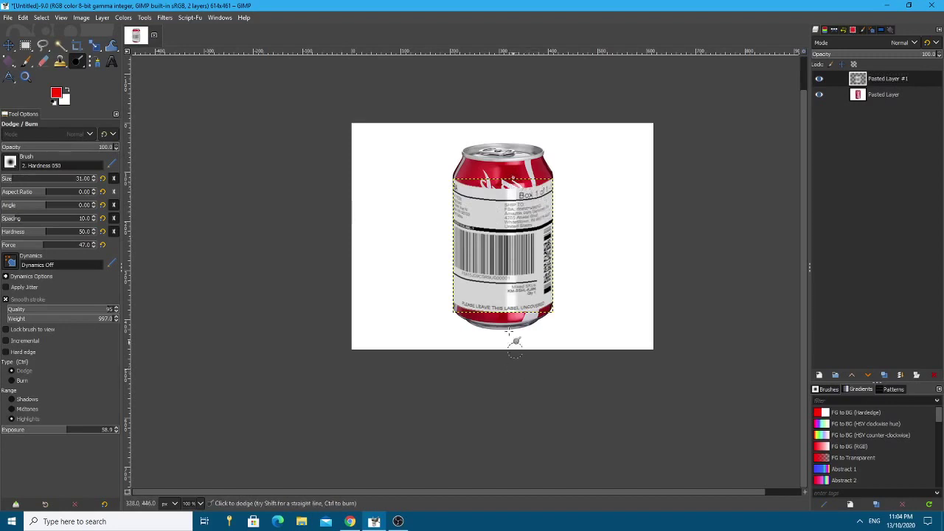
key("ctrl+z")
mouse_move(553, 193)
left_mouse_down()
mouse_move(520, 199)
mouse_move(509, 184)
mouse_move(516, 318)
mouse_move(512, 129)
left_mouse_up()
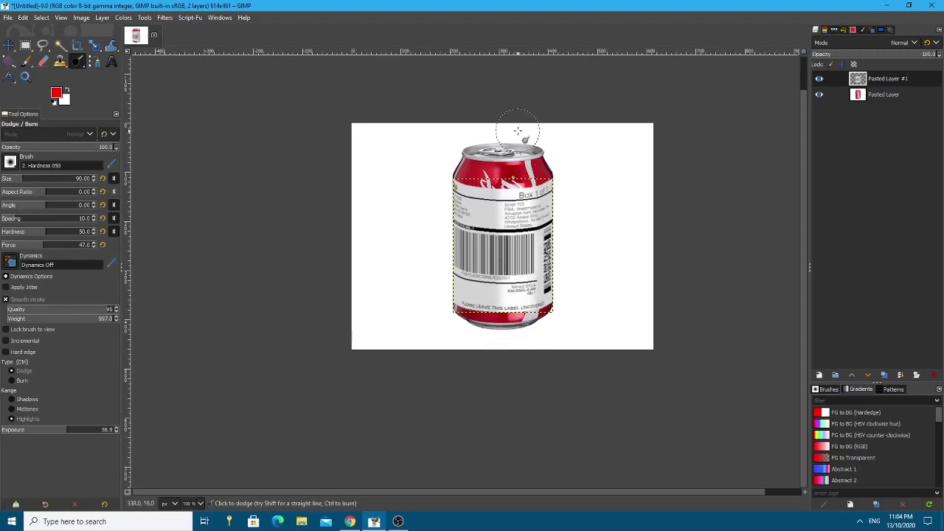
left_click_drag(463, 336, 472, 93)
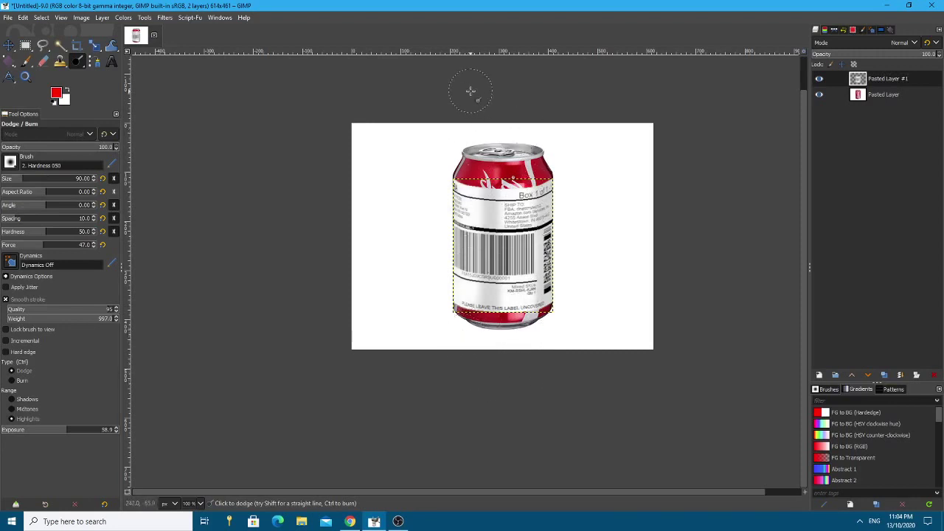
key("ctrl+z")
left_click_drag(478, 143, 474, 395)
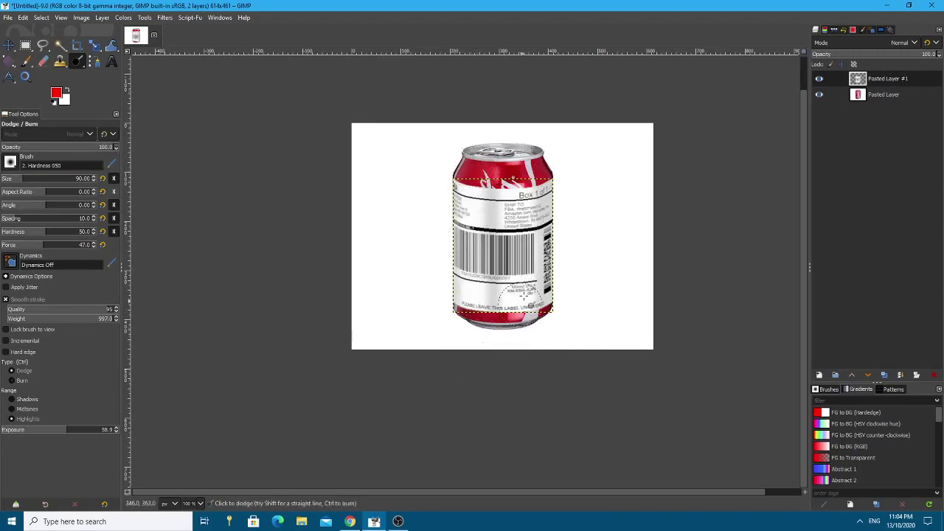
left_click_drag(575, 152, 572, 384)
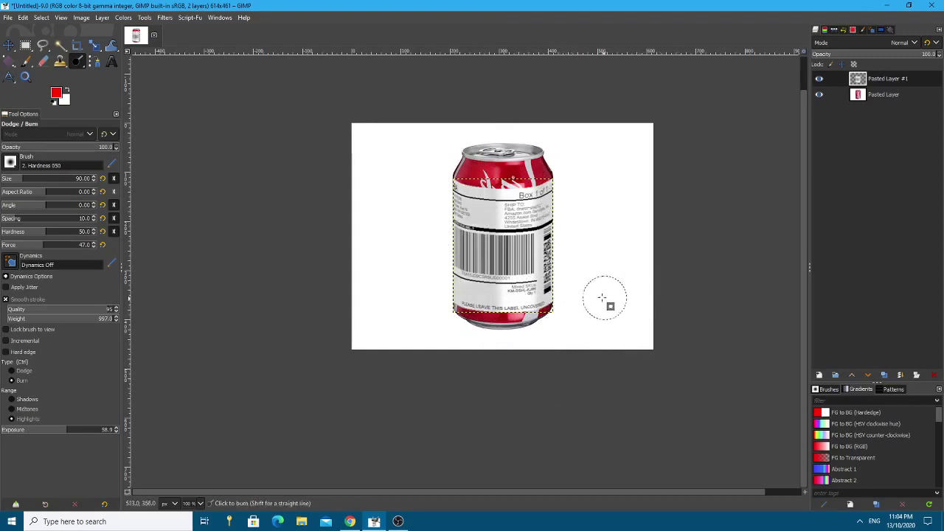
Switch to the 2. Hardness 100 brush at 36.5 opacity and lightly dodge both can sides
left_click(10, 162)
left_click(21, 179)
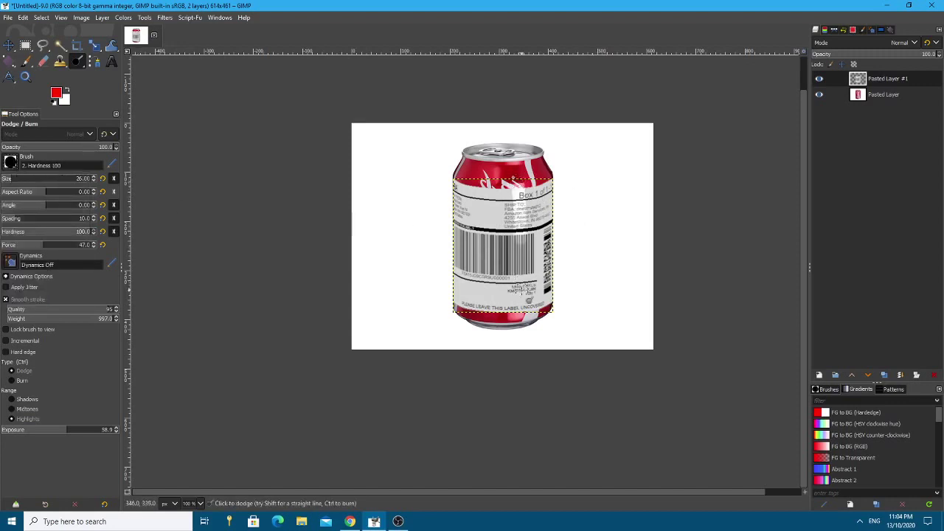
mouse_move(522, 289)
left_mouse_down()
mouse_move(521, 377)
mouse_move(515, 185)
mouse_move(524, 142)
mouse_move(557, 217)
mouse_move(482, 213)
mouse_move(488, 188)
left_mouse_up()
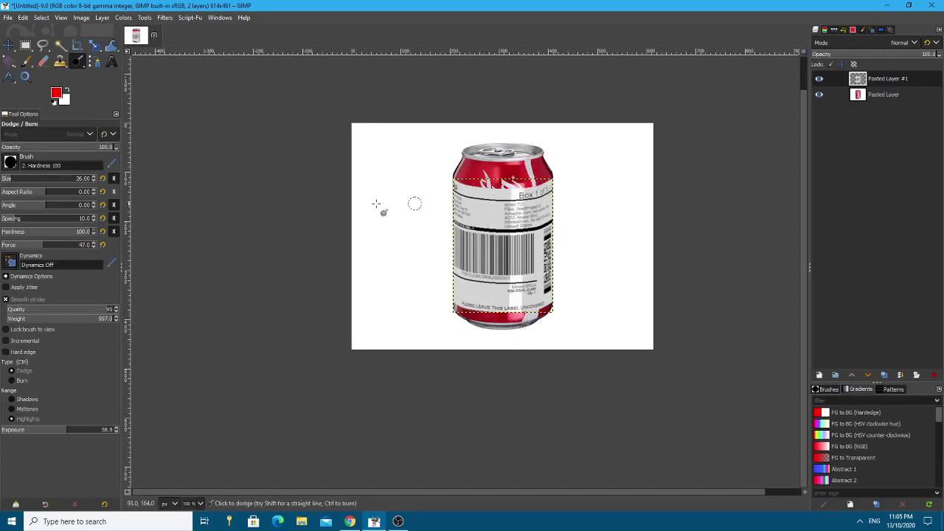
left_click(46, 148)
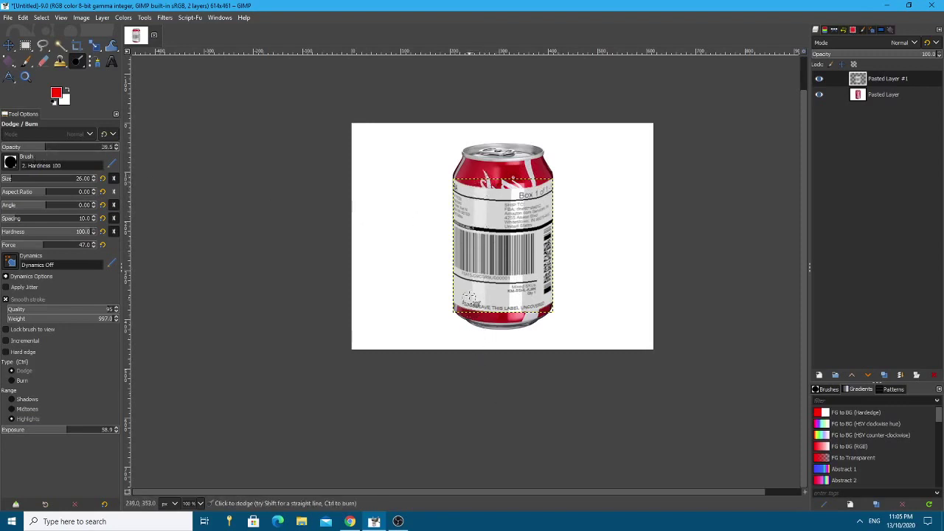
left_click_drag(469, 297, 473, 133)
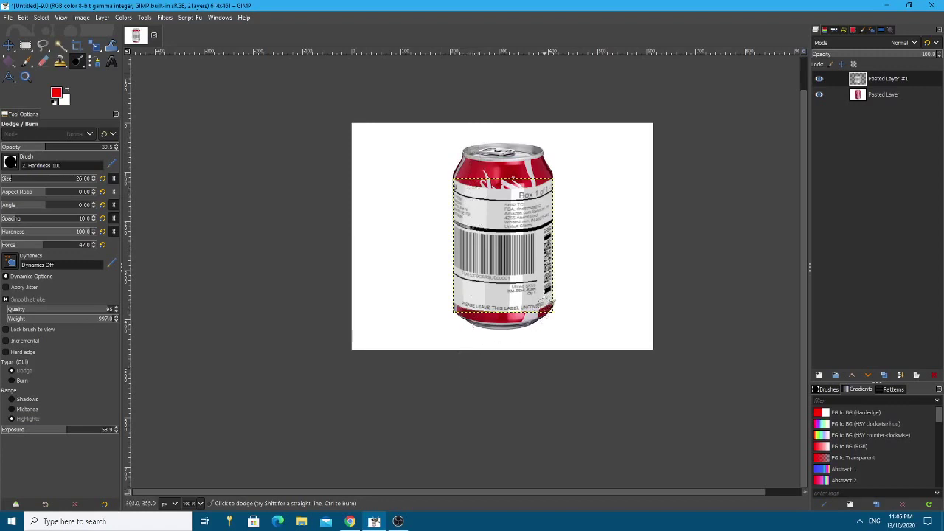
left_click_drag(551, 304, 541, 152)
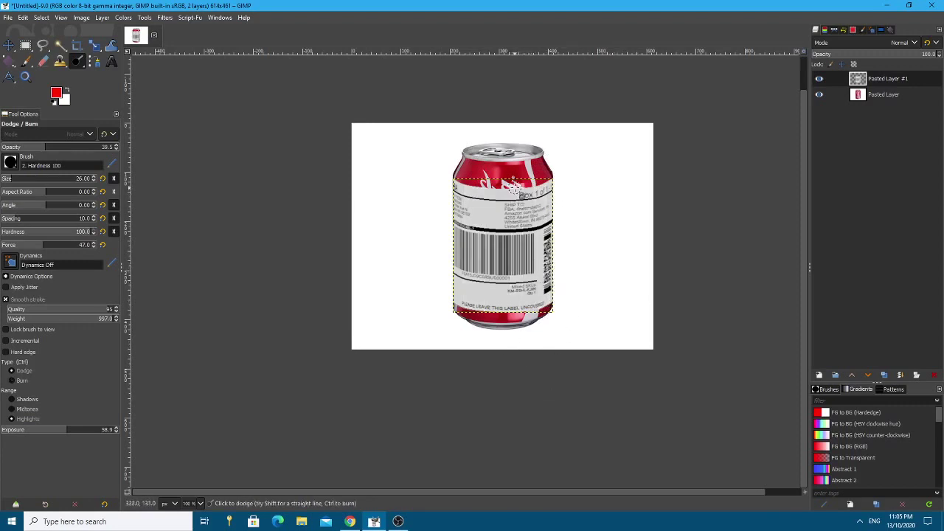
Dodge several straight vertical highlights from the label top down the can
key("shift")
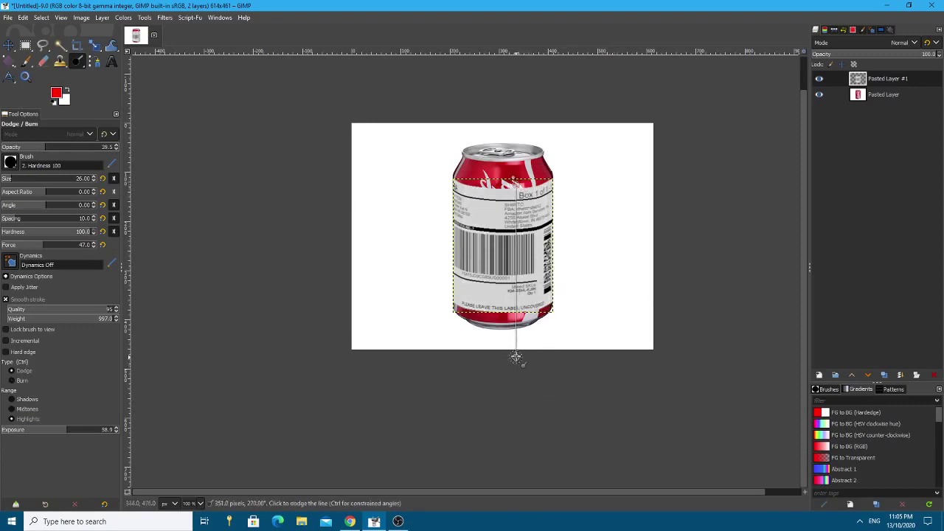
left_click(515, 345, "shift")
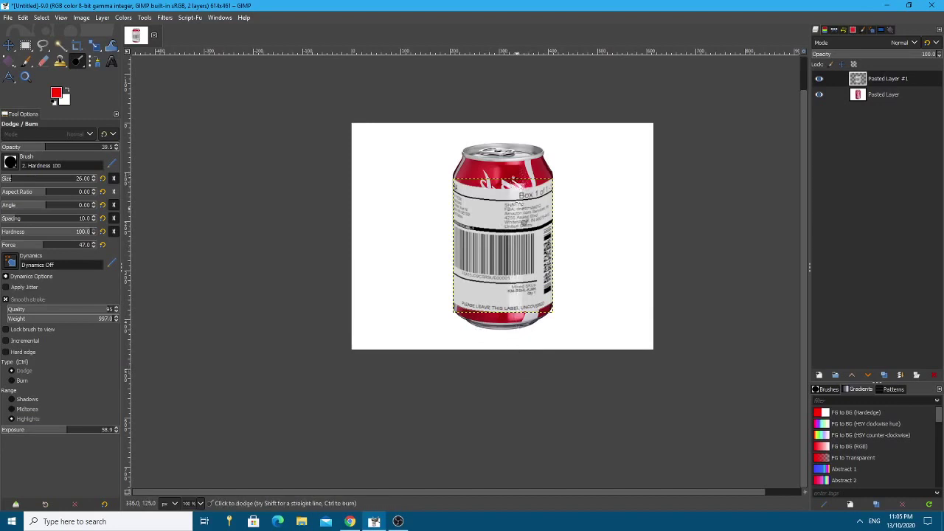
left_click(515, 356, "shift")
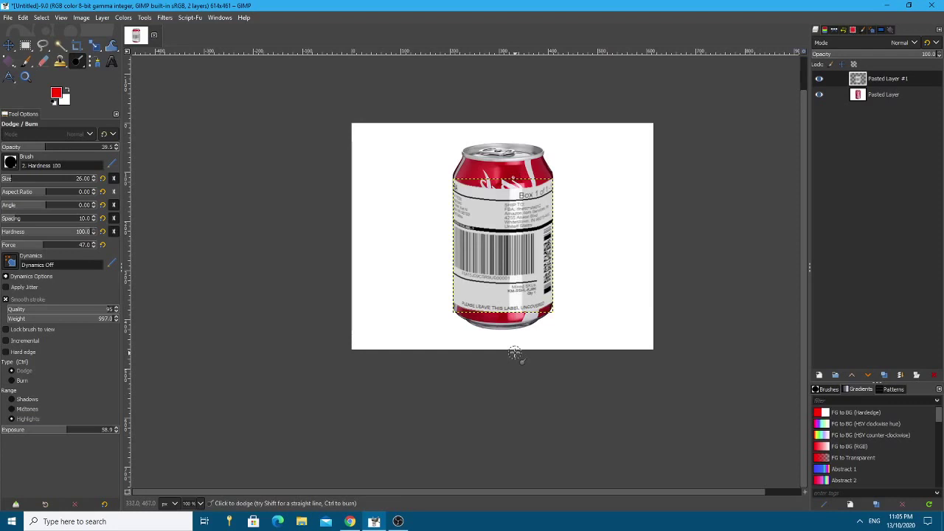
left_click(502, 176, "shift")
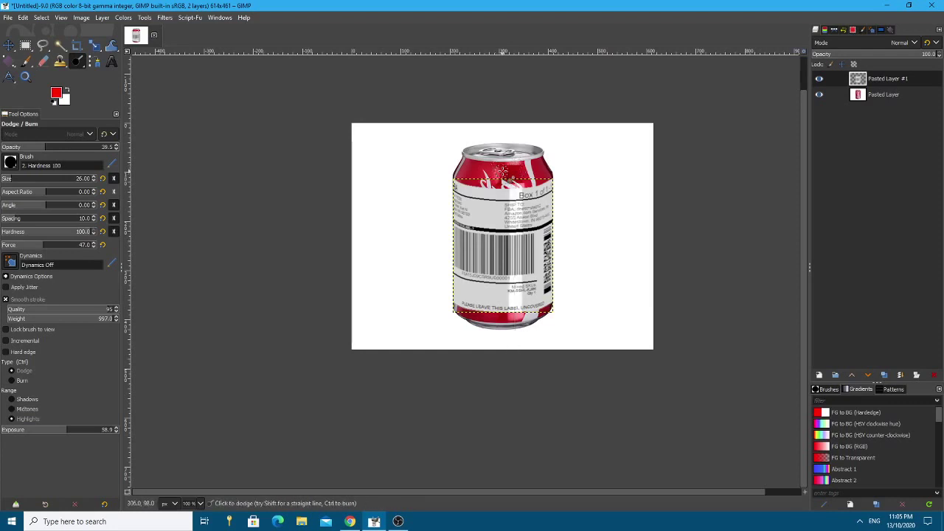
left_click(508, 368, "shift")
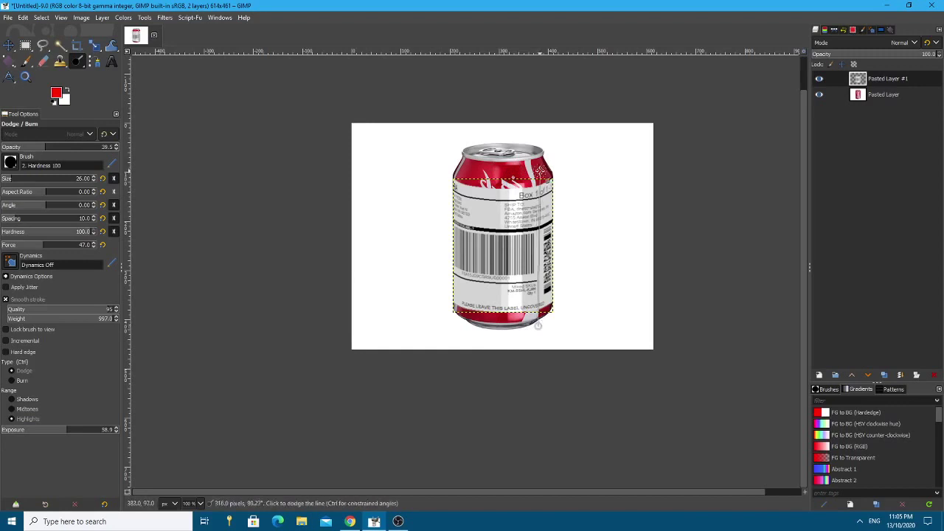
Set the dodge brush to size 11 and add thin shine streaks on the can's left side
left_click(4, 180)
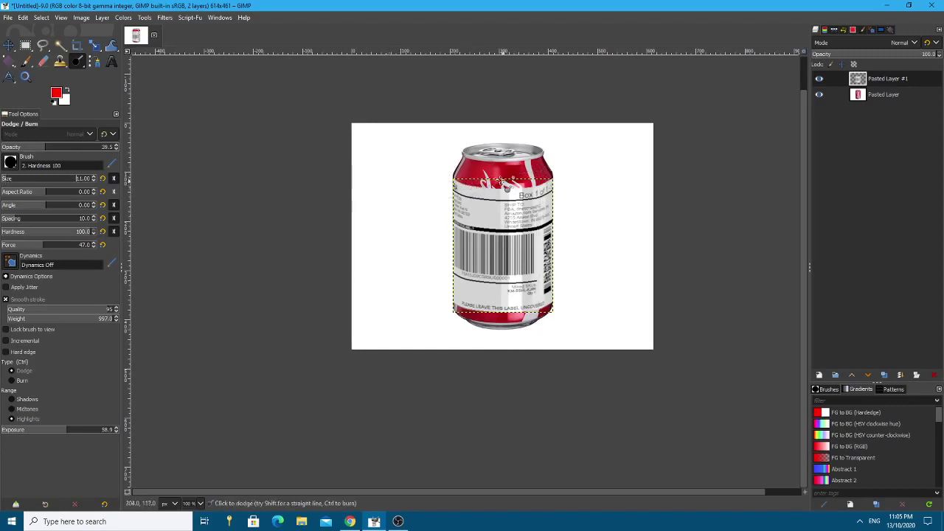
left_click(489, 355, "shift")
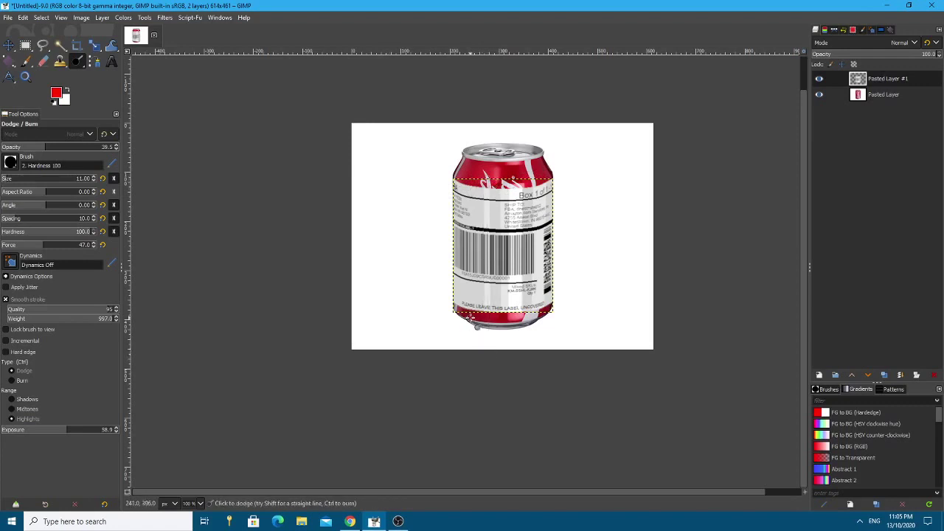
left_click(467, 175, "shift")
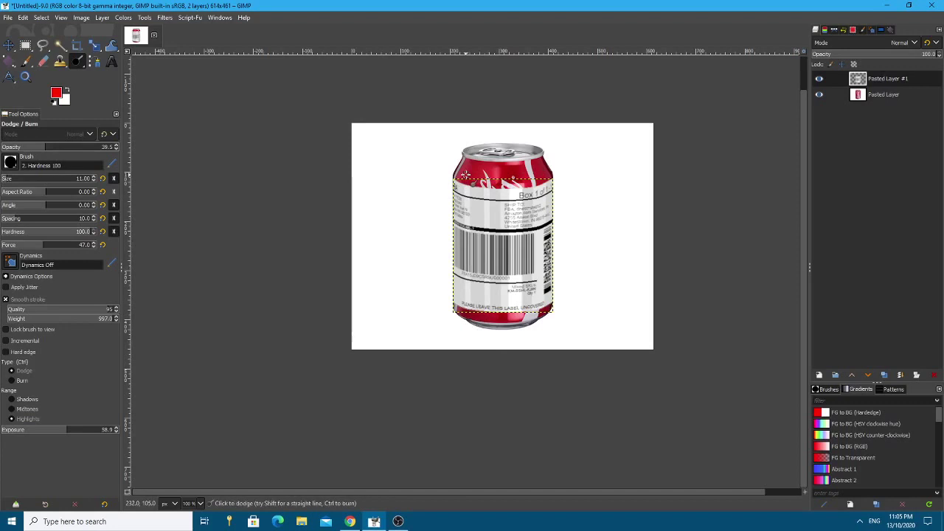
left_click(468, 317, "shift")
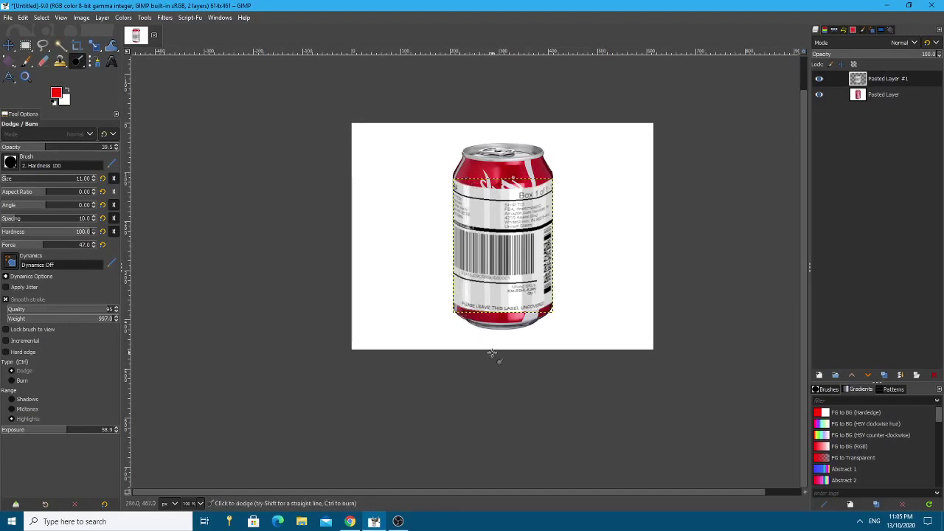
scroll(599, 296, "down", 2)
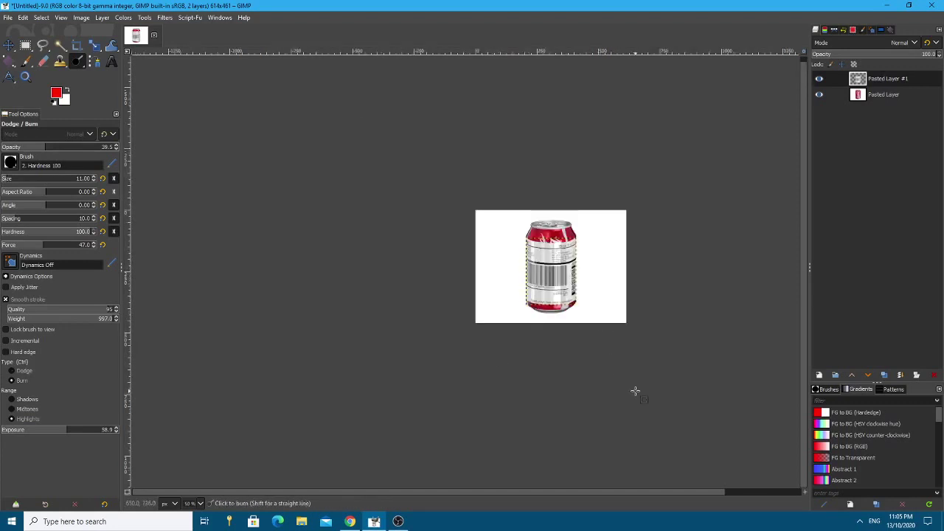
scroll(635, 391, "up", 1)
scroll(569, 200, "up", 1)
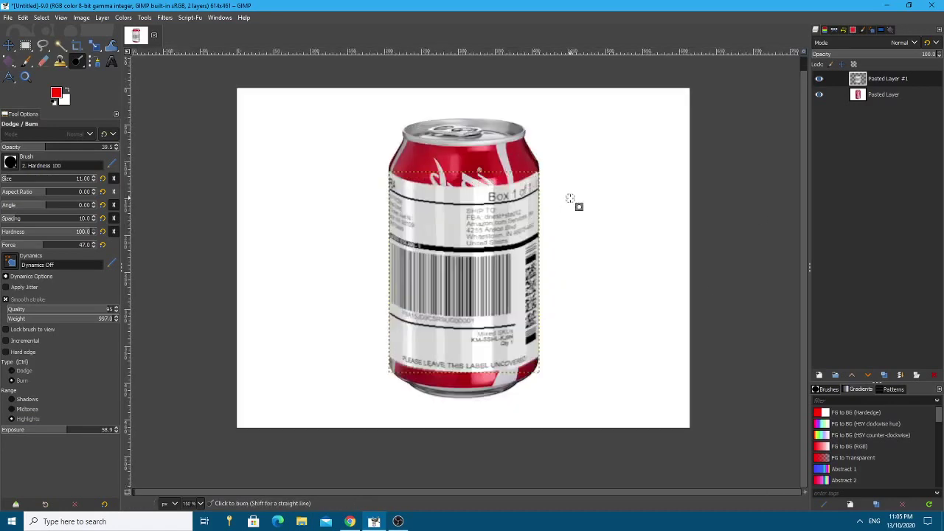
scroll(569, 199, "down", 1)
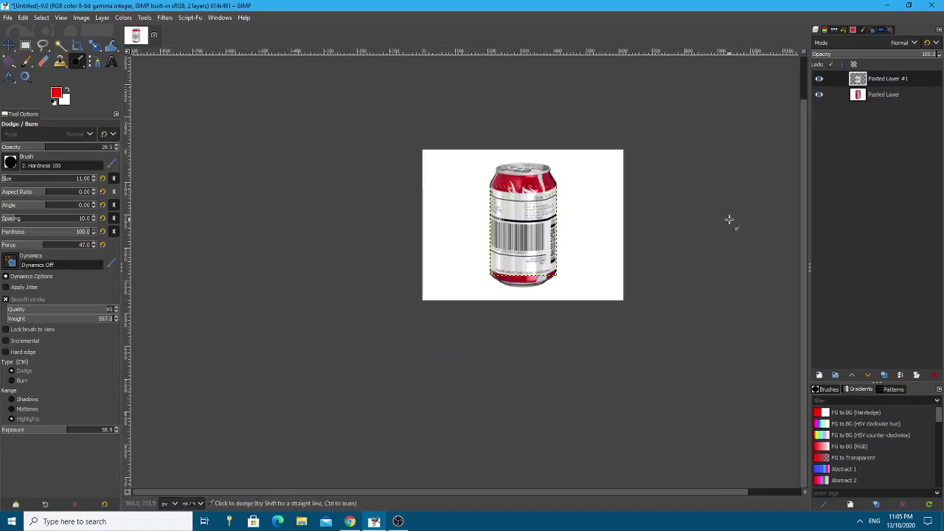